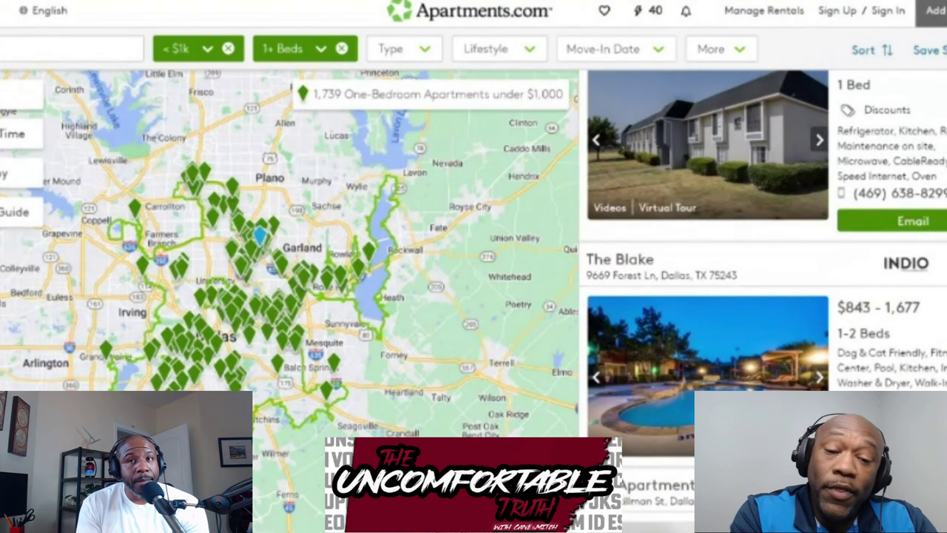
Browse the Dallas apartment listings under $1,000 with at least one bedroom.
scroll(763, 300, down, 1)
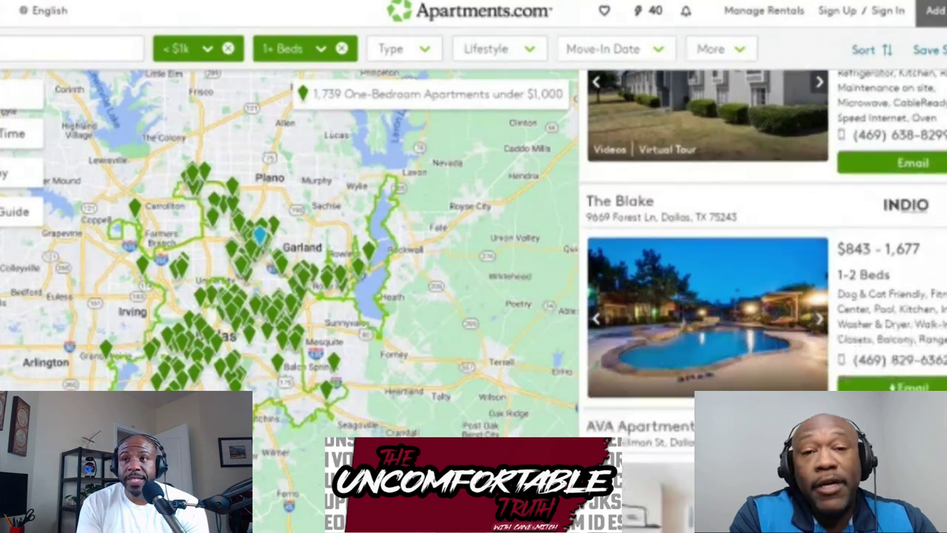
scroll(763, 300, down, 1)
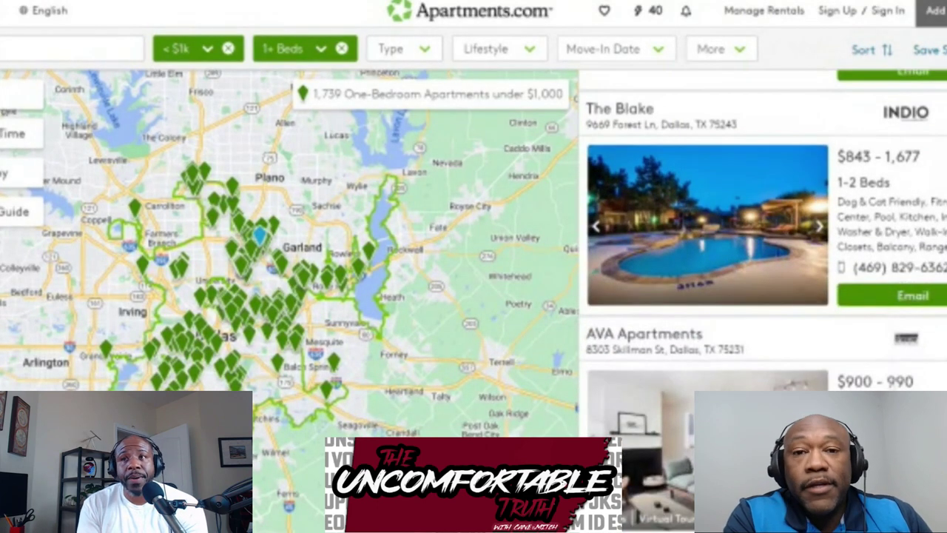
scroll(763, 300, up, 1)
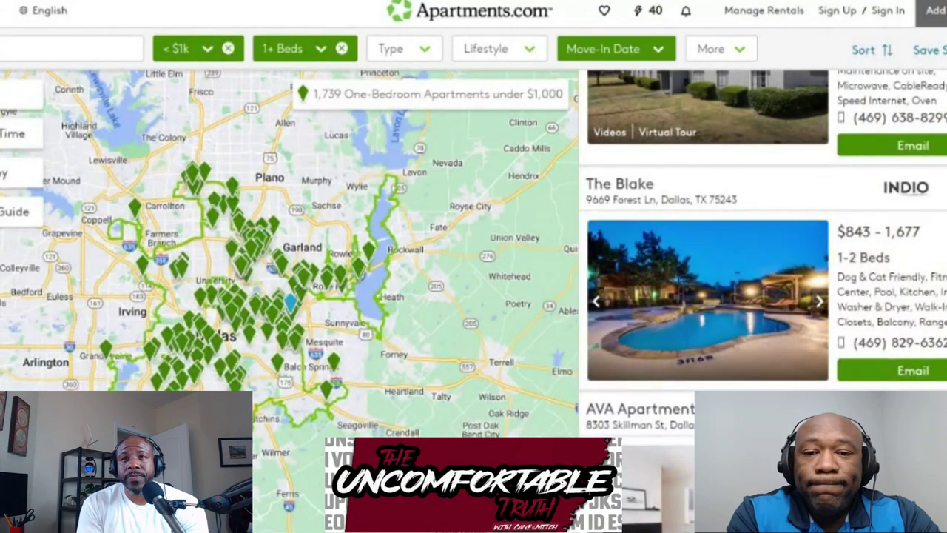
click(529, 50)
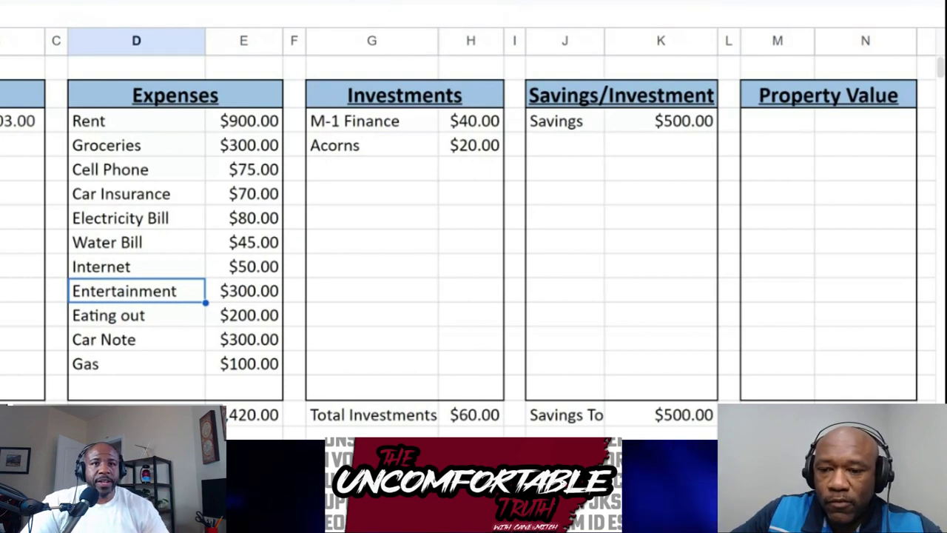
Set the Eating out amount in the Expenses table of the cash flow spreadsheet to $80.
scroll(122, 289, down, 2)
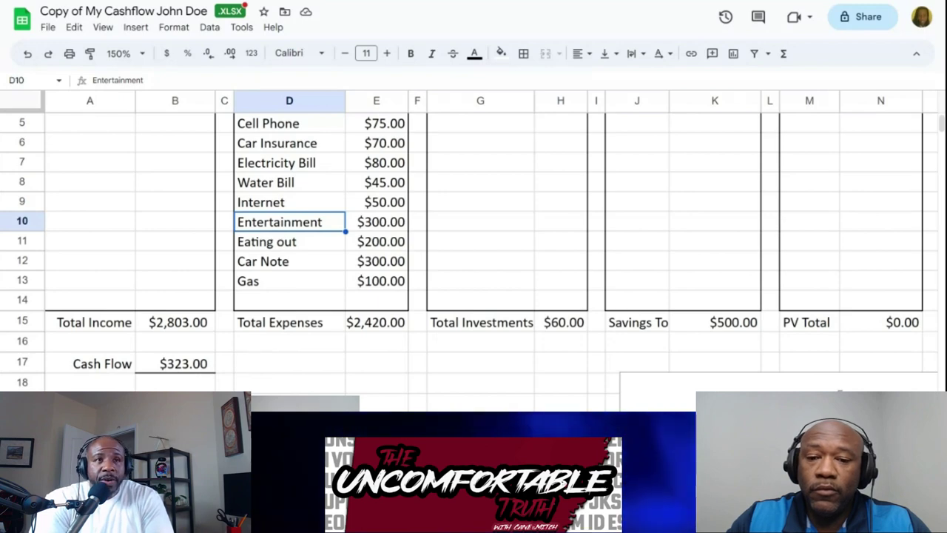
scroll(530, 288, up, 2)
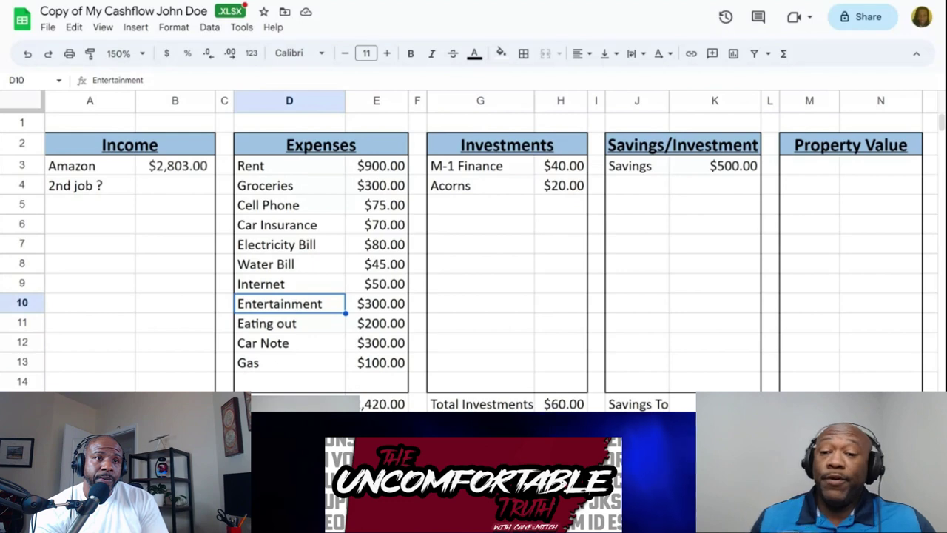
click(376, 324)
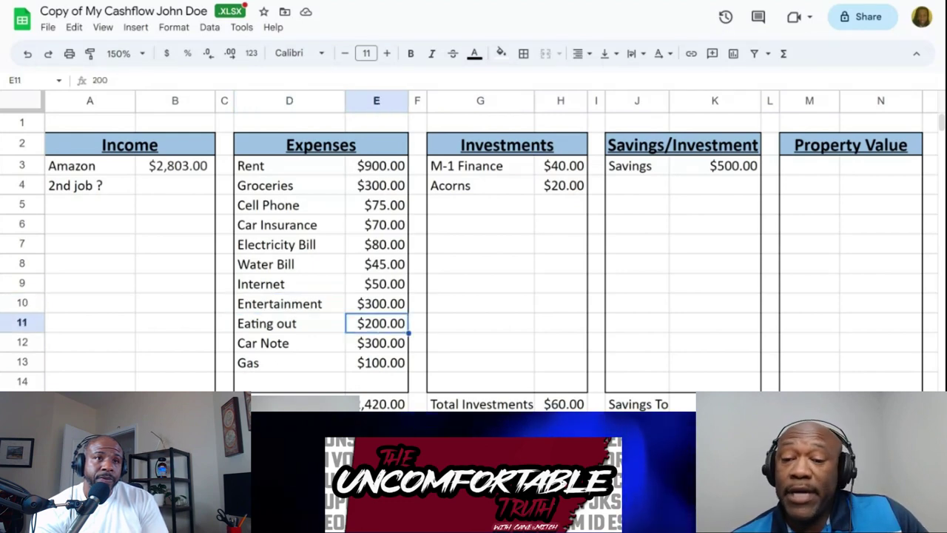
double_click(390, 323)
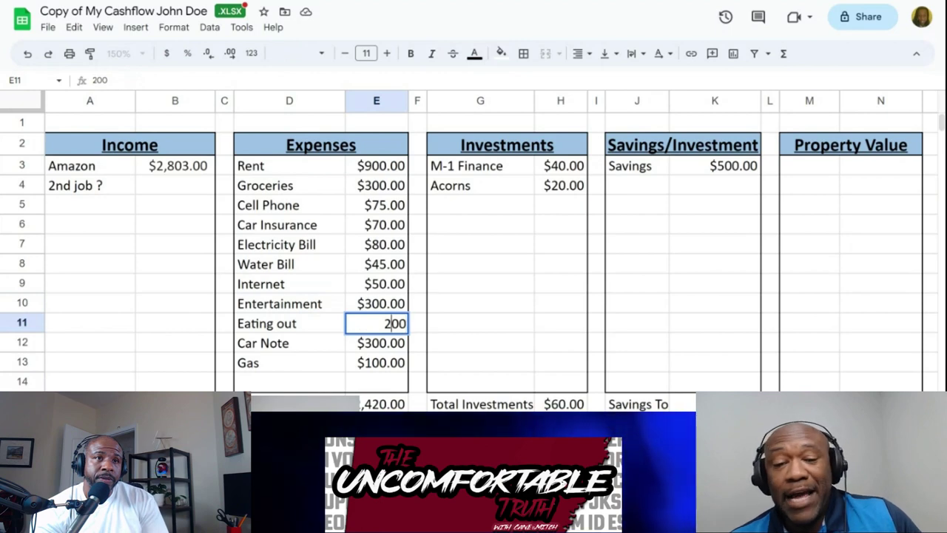
key(BackSpace)
text(1)
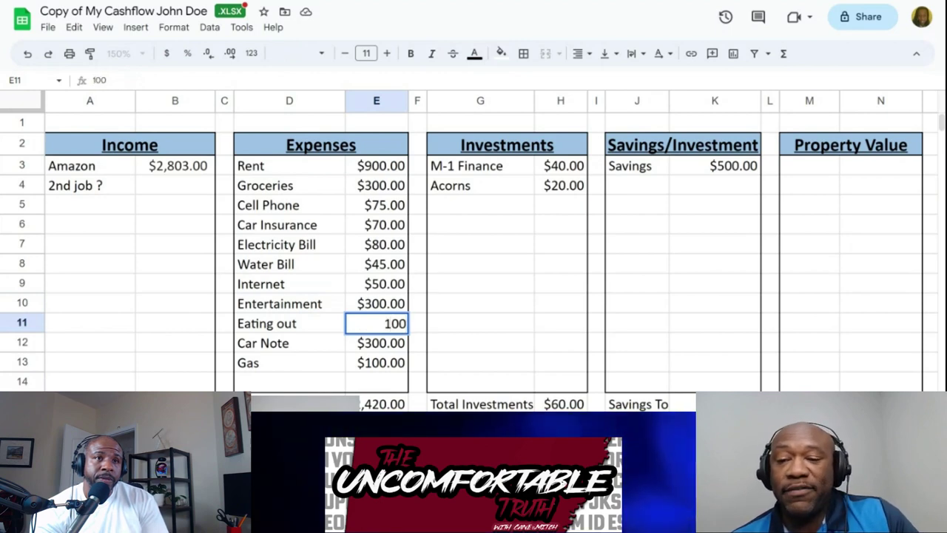
key(BackSpace)
key(BackSpace)
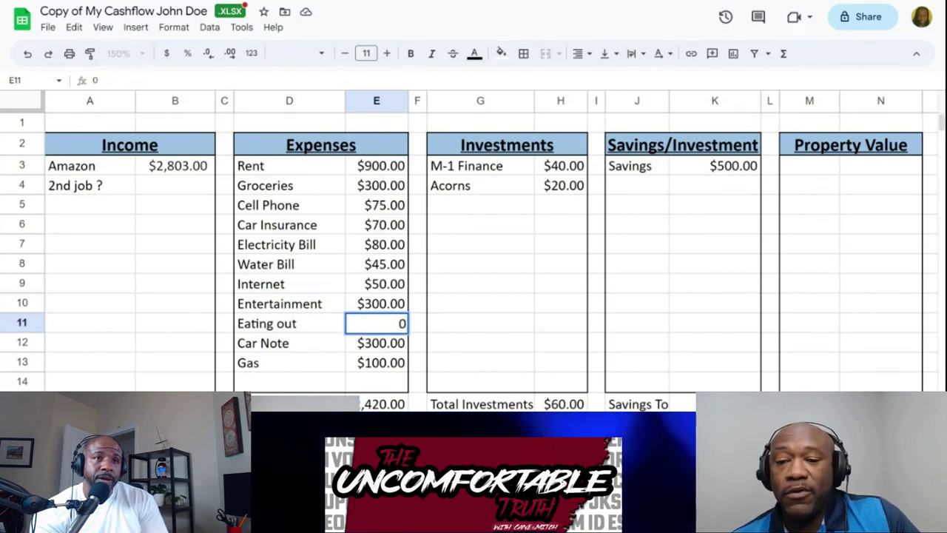
text(8)
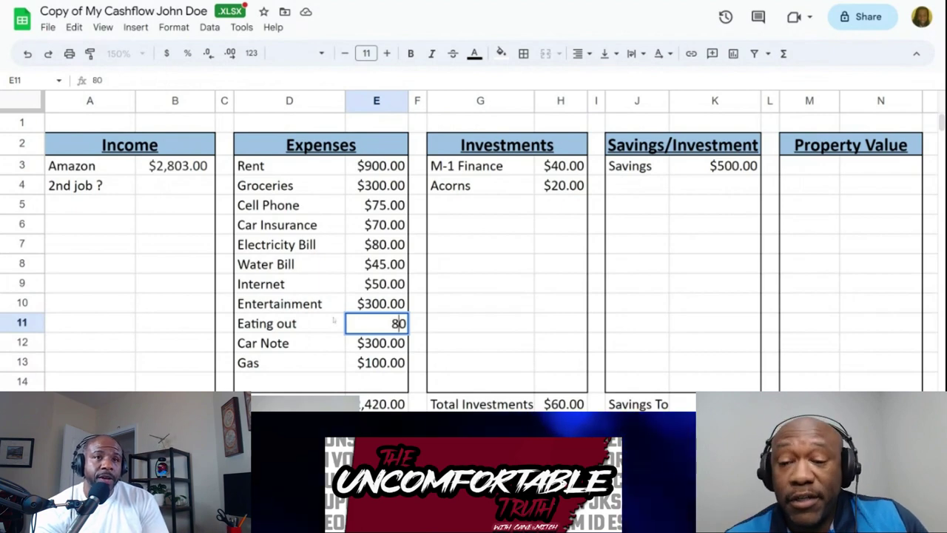
click(334, 320)
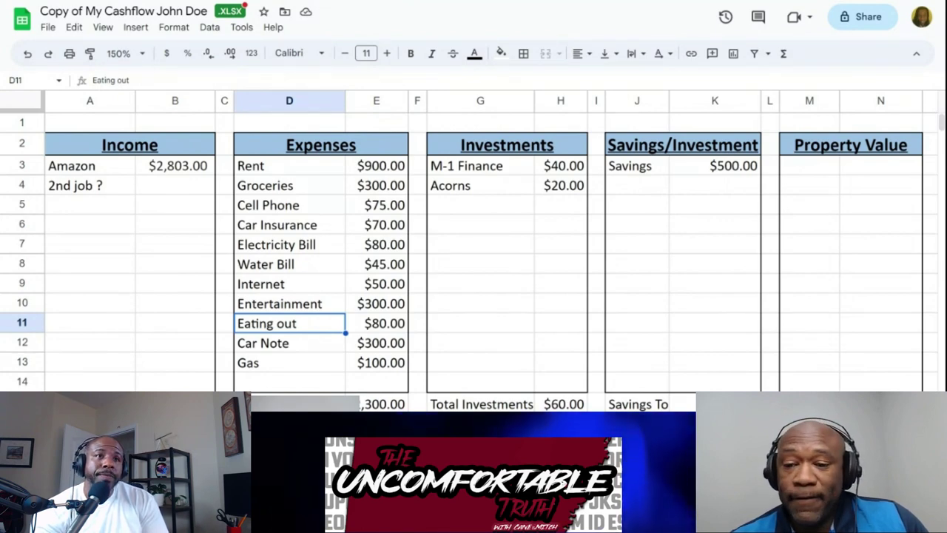
Set the Gas amount in the Expenses table to $150.
click(376, 363)
key(Return)
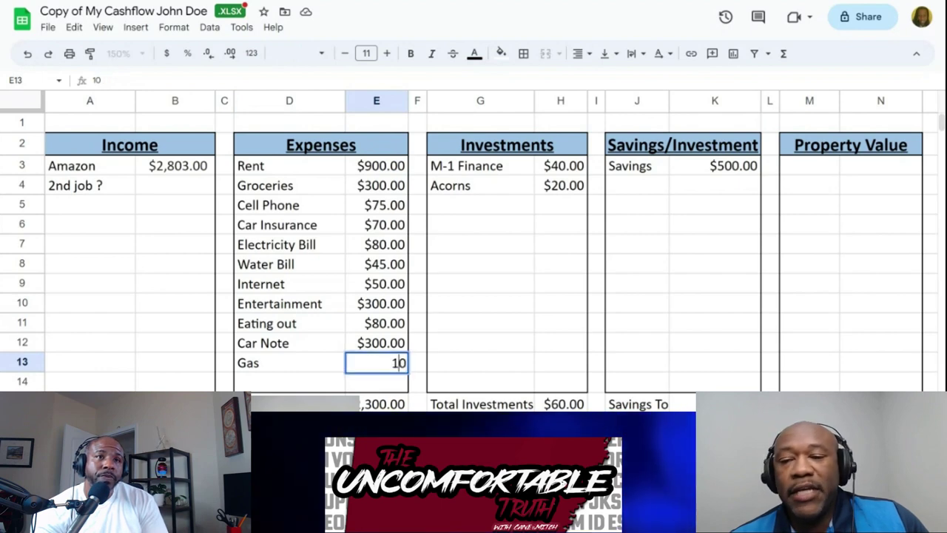
key(BackSpace)
text(50)
click(376, 342)
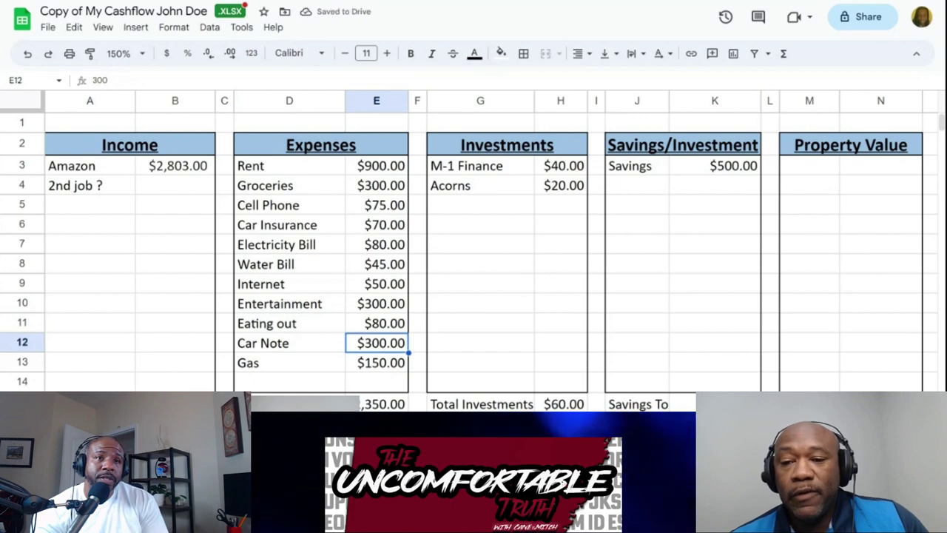
Set the Entertainment amount in the Expenses table to $180.
click(376, 303)
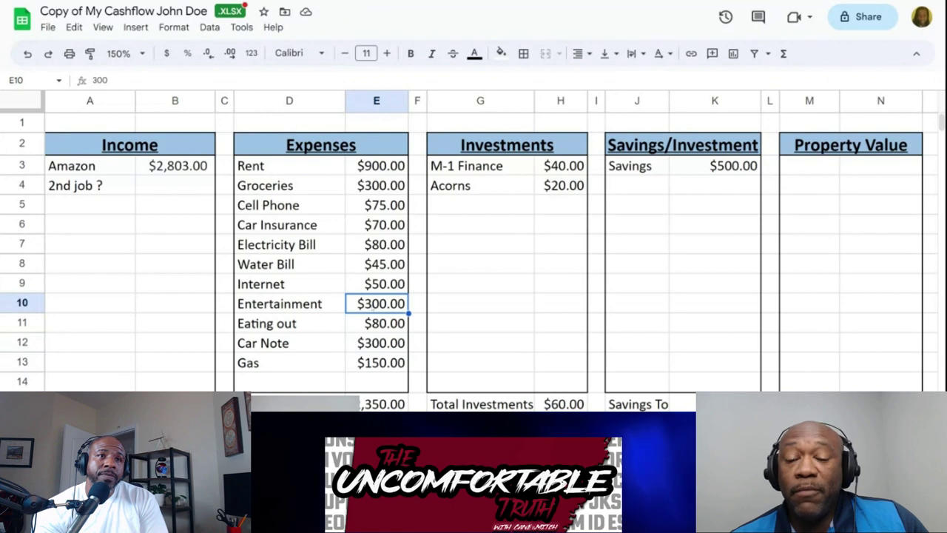
double_click(372, 311)
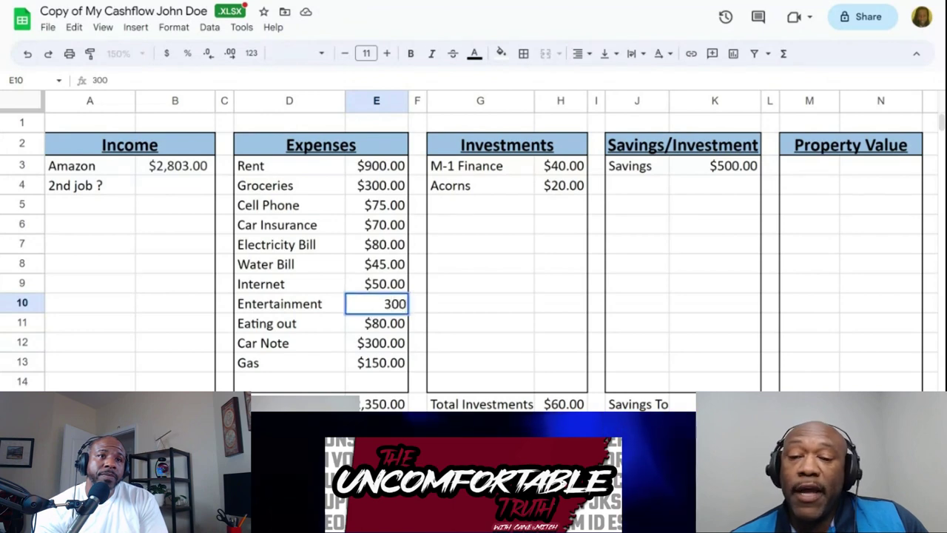
click(391, 304)
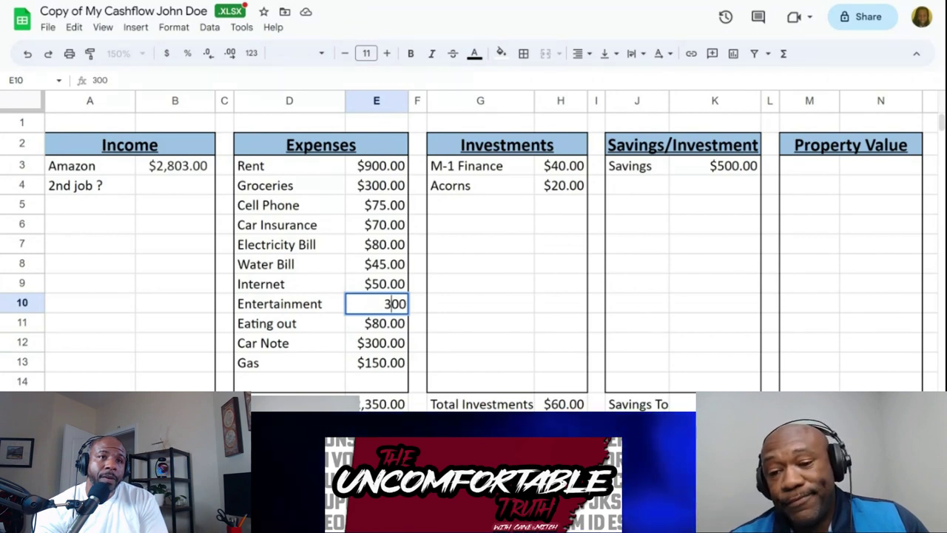
key(BackSpace)
key(BackSpace)
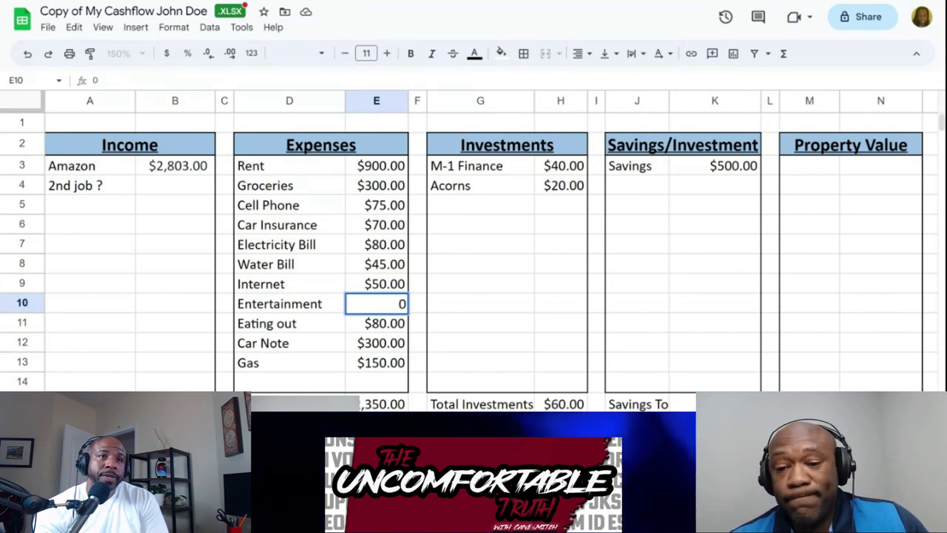
text(18)
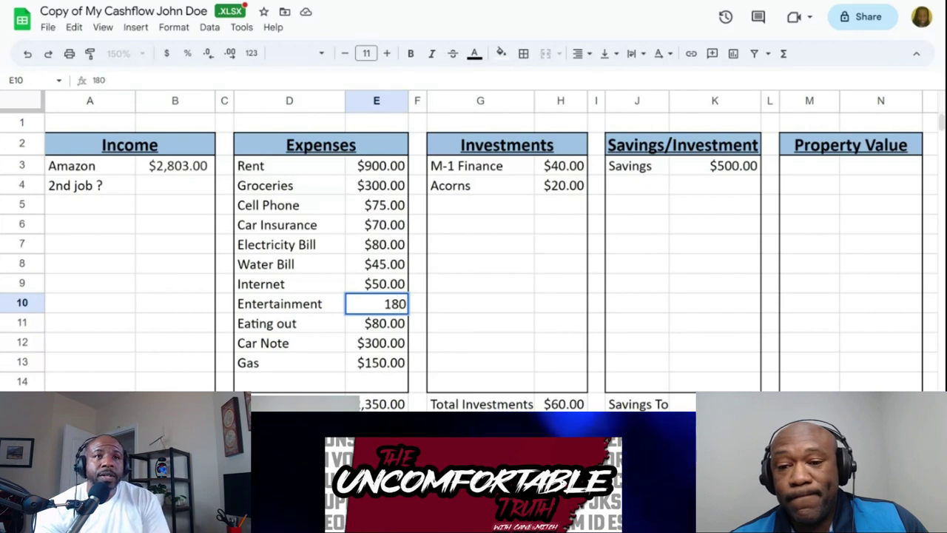
key(Return)
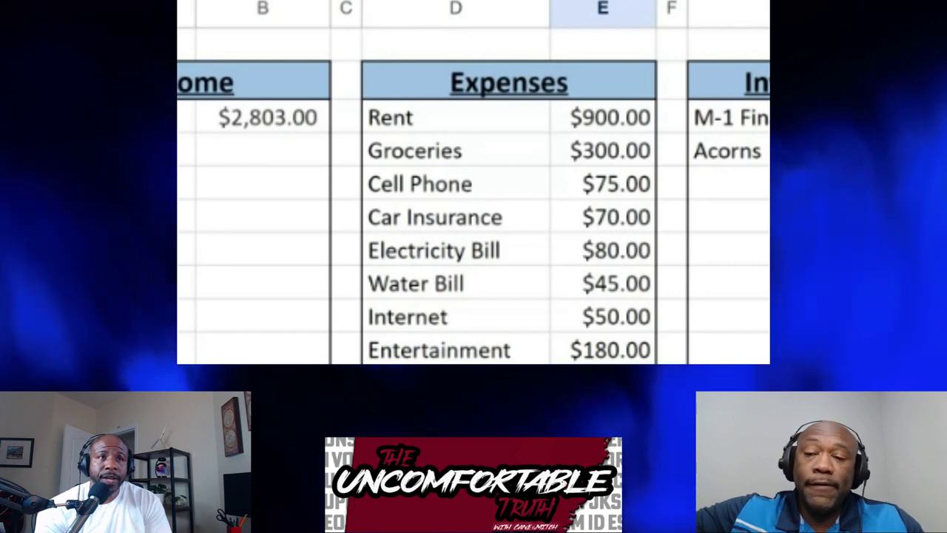
Set the Cell Phone amount in the Expenses table to $40.
click(627, 191)
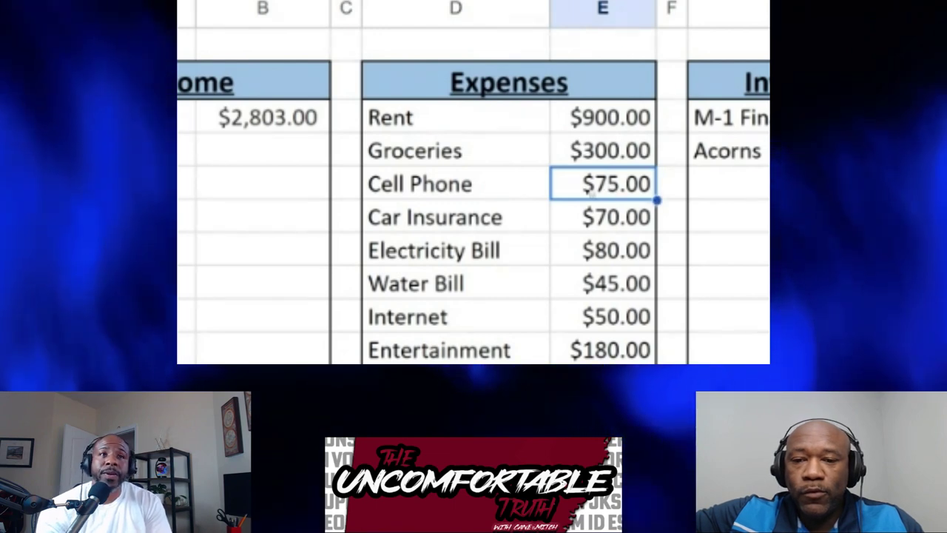
double_click(592, 191)
key(shift+Home)
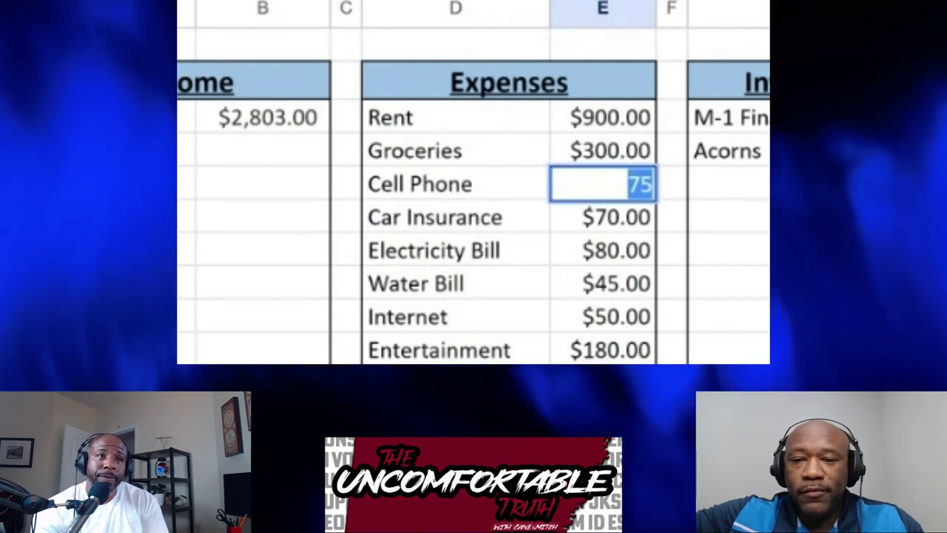
text(40)
key(Return)
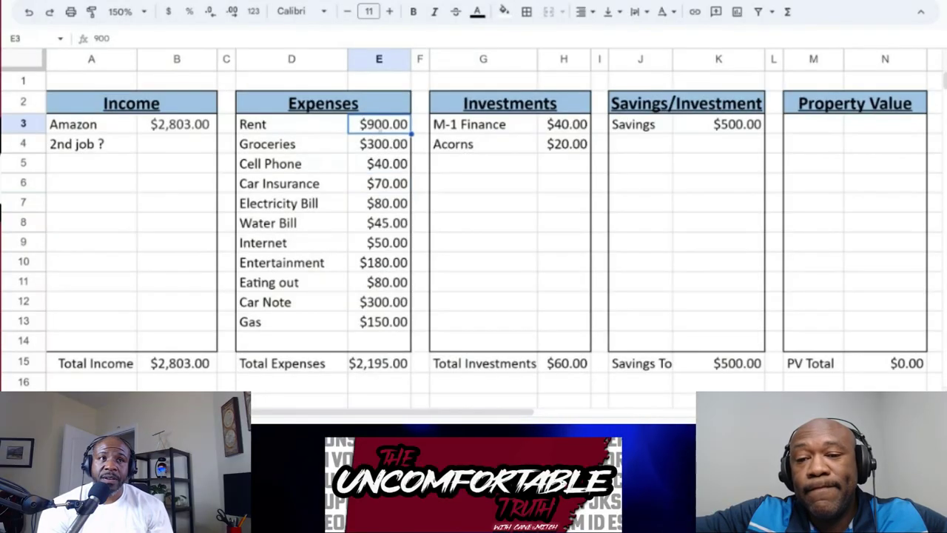
Set the Rent amount in the Expenses table to $450 and review the resulting cash flow and net worth.
key(Return)
key(ctrl+a)
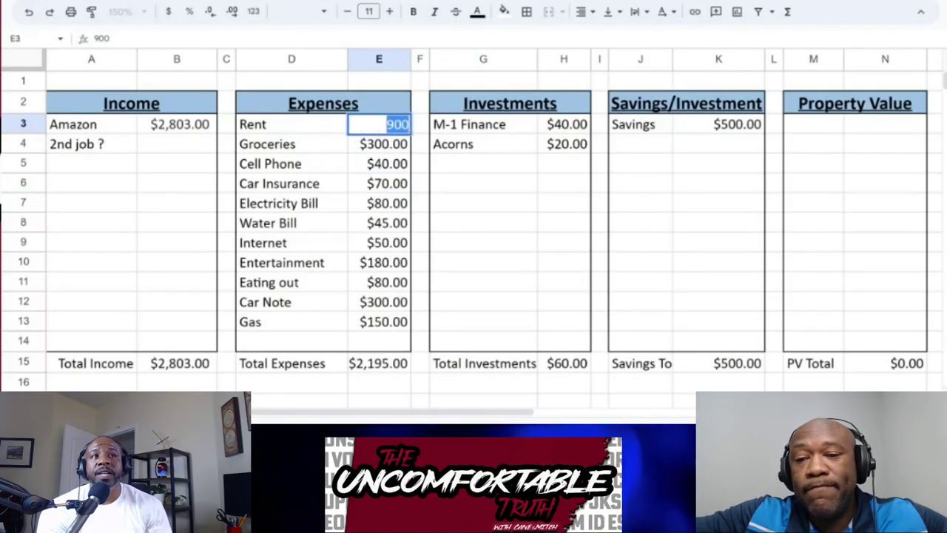
text(5)
key(BackSpace)
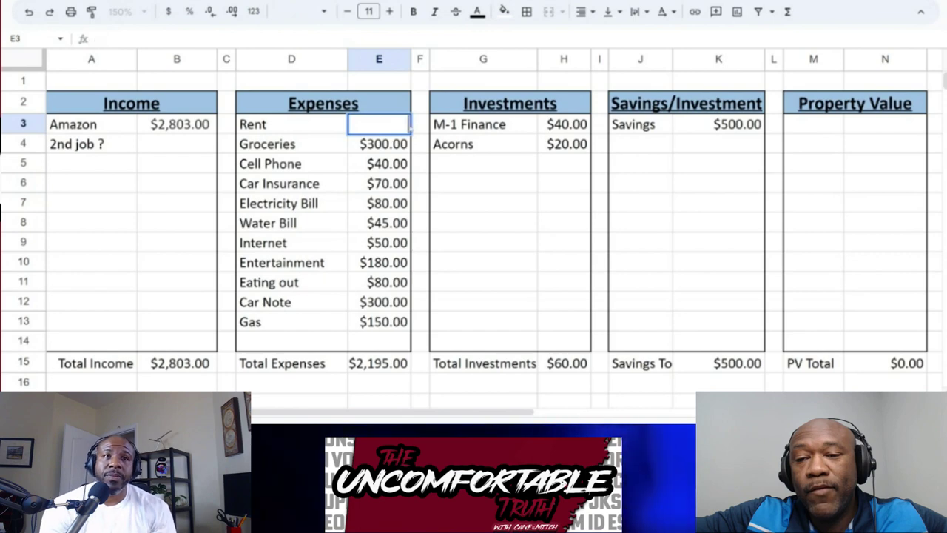
text(450)
key(Return)
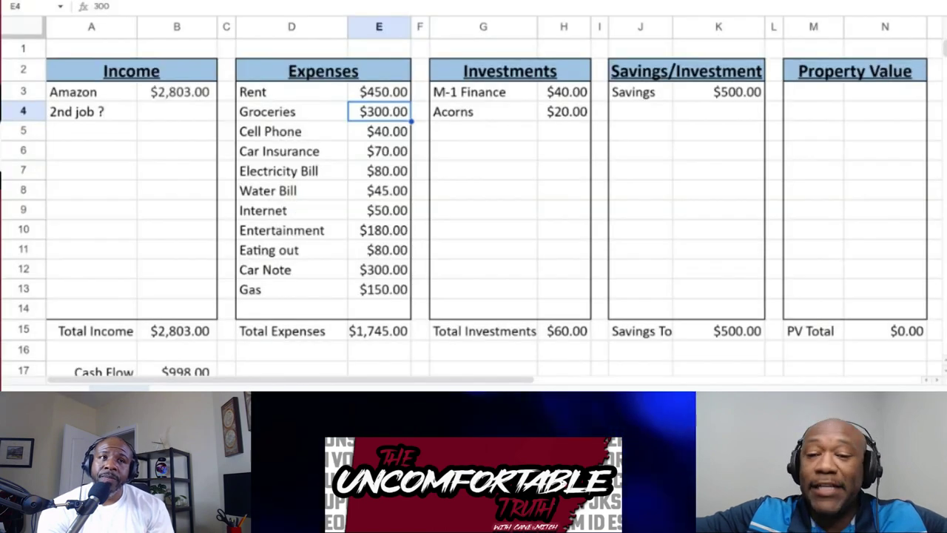
scroll(474, 208, down, 2)
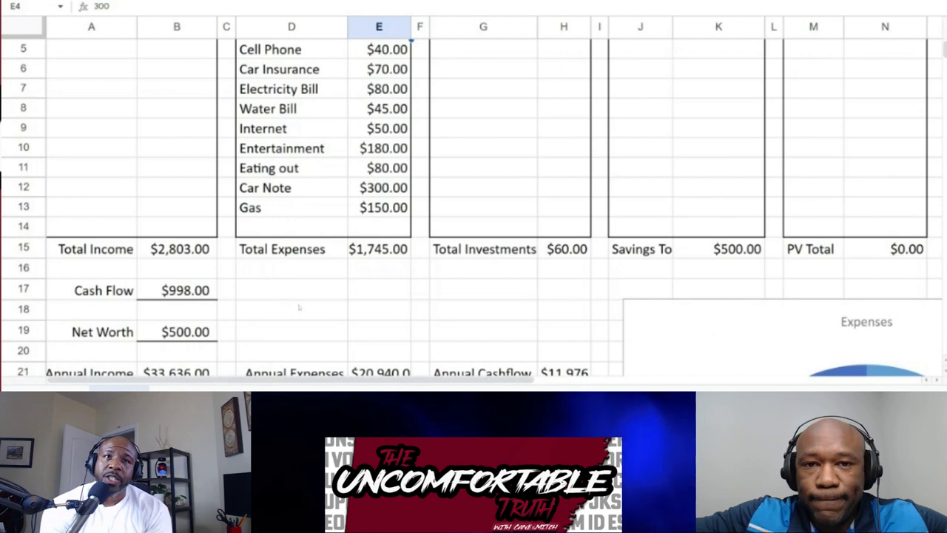
scroll(305, 308, up, 2)
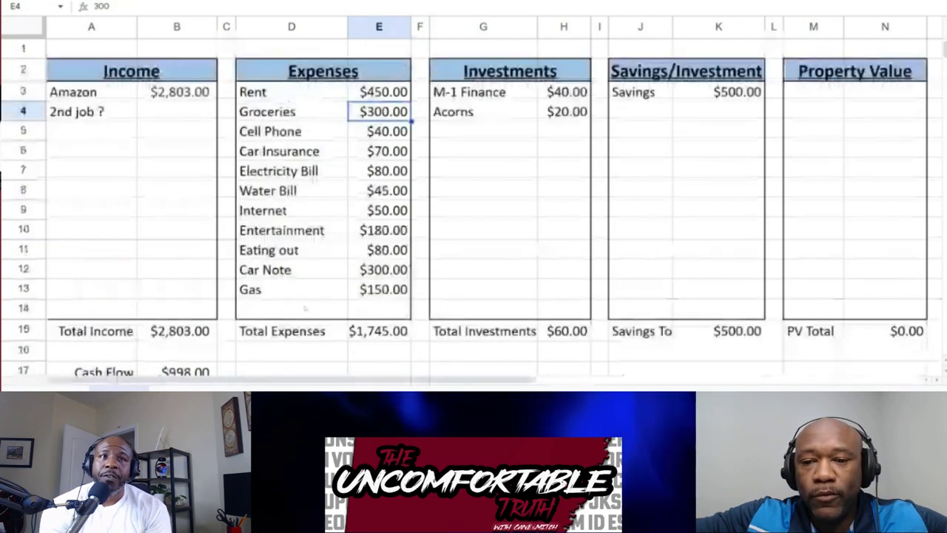